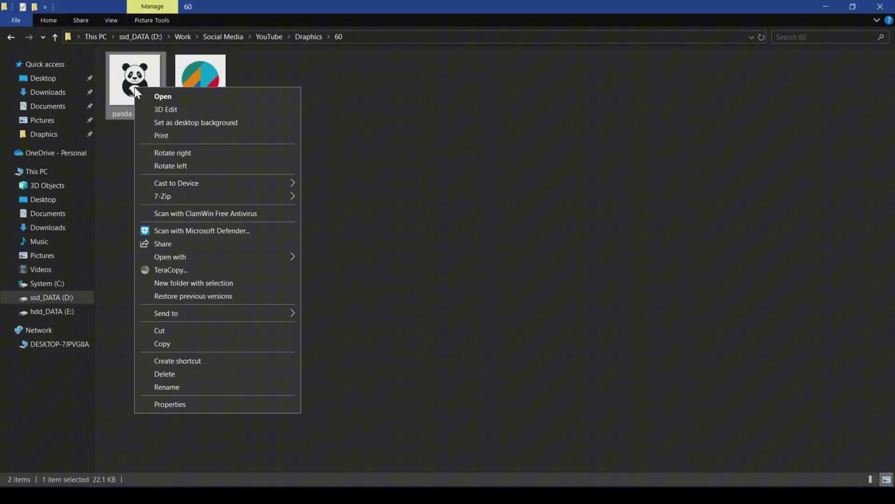
# - Open panda logo.jpg and upscale it from 256 to 2560 × 2560 px with Resize Document
pyautogui.moveTo(212, 257)
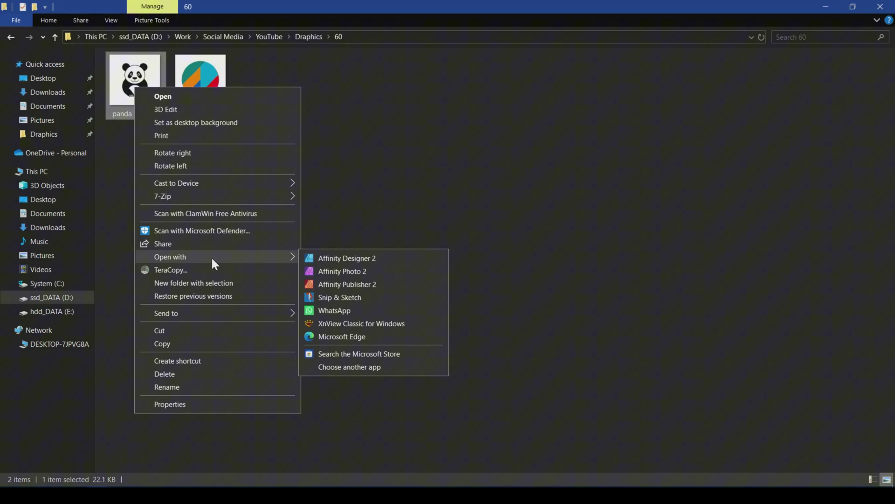
pyautogui.click(330, 270)
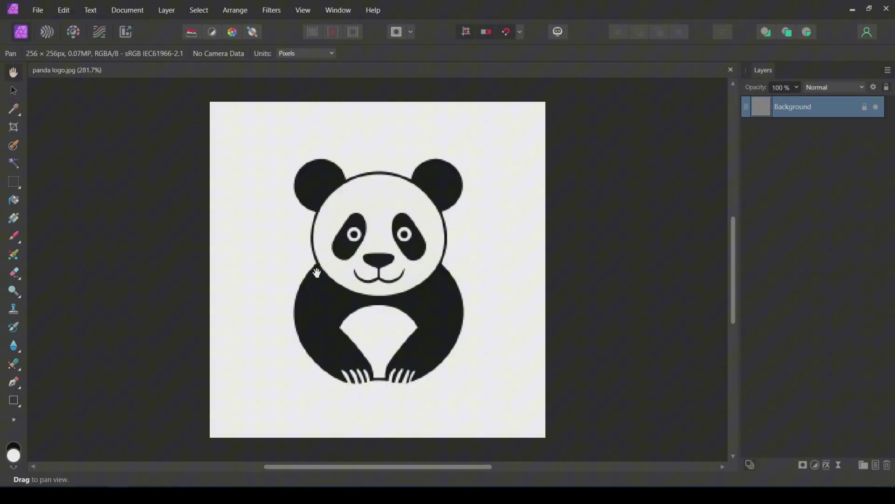
pyautogui.click(139, 12)
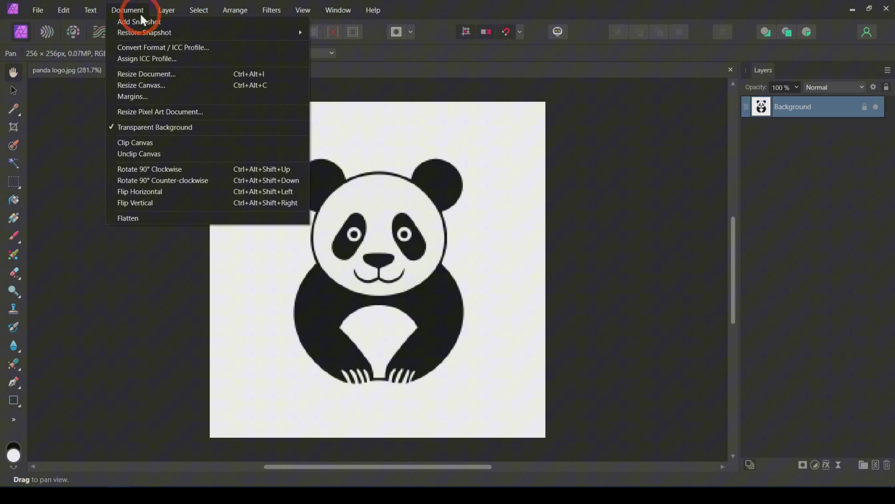
pyautogui.click(147, 74)
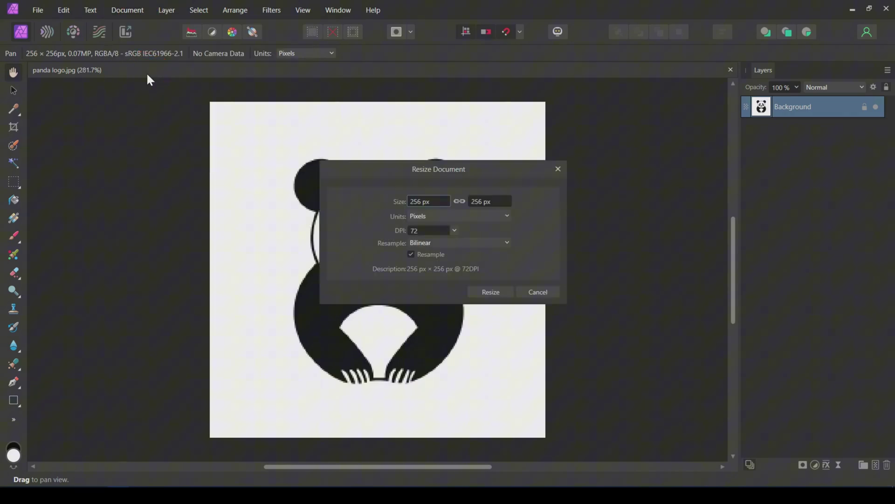
pyautogui.click(421, 204)
pyautogui.write('0')
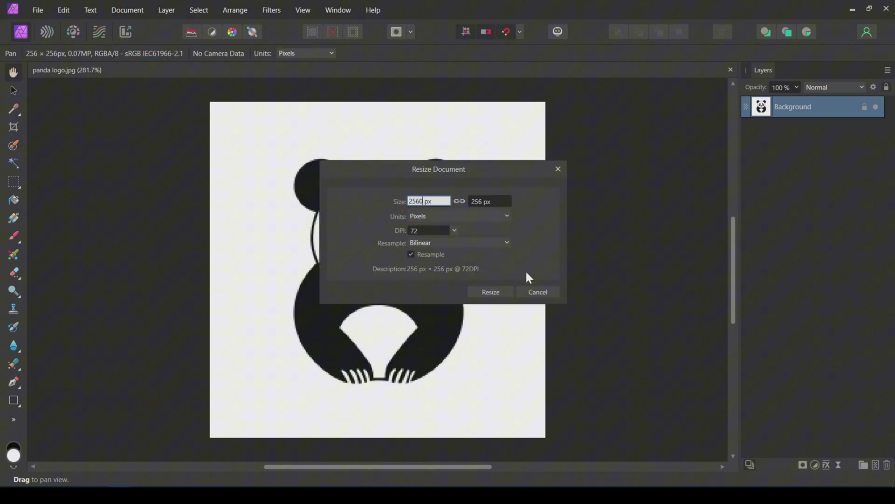
pyautogui.press('Tab')
pyautogui.click(490, 297)
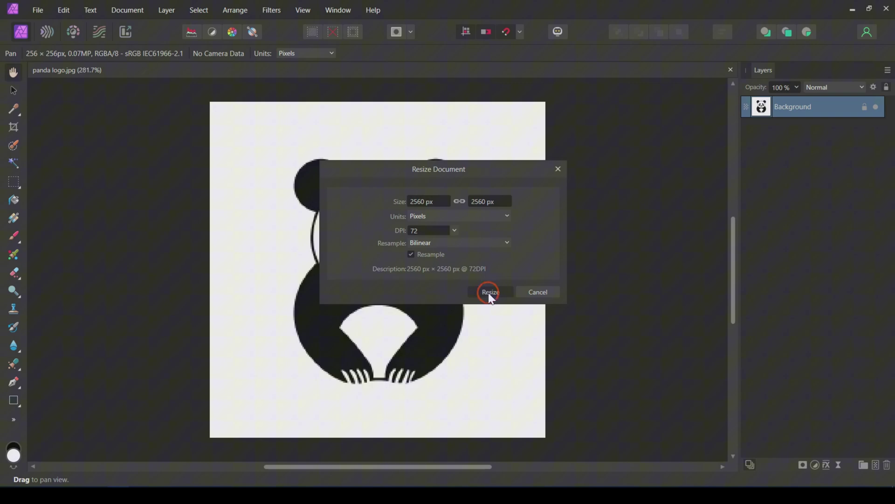
pyautogui.press('v')
pyautogui.scroll(5, 679, 281)
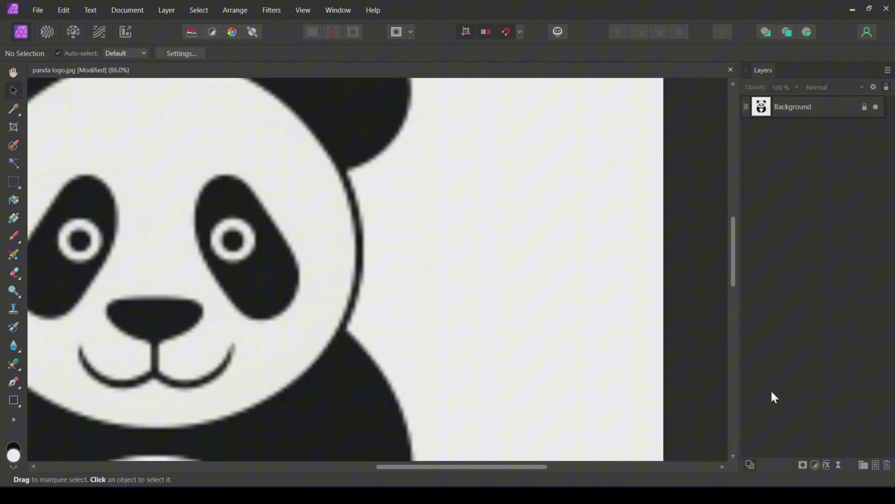
# - Add a live Gaussian Blur filter of roughly 4 px radius to the enlarged panda
pyautogui.click(838, 464)
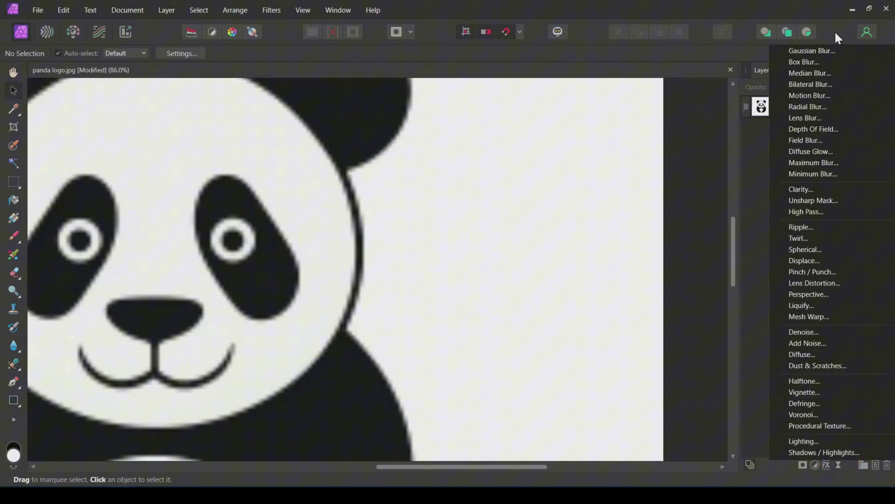
pyautogui.click(816, 52)
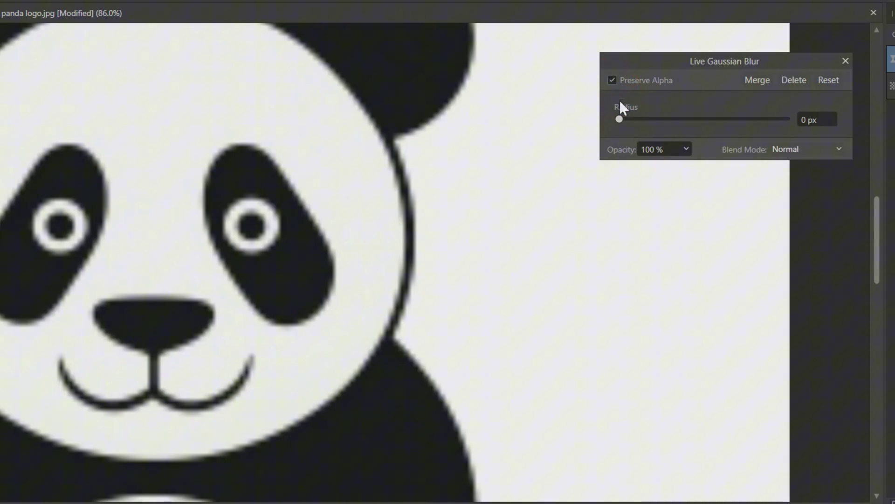
pyautogui.moveTo(621, 119); pyautogui.dragTo(675, 121)
pyautogui.scroll(-7, 441, 362)
pyautogui.click(846, 61)
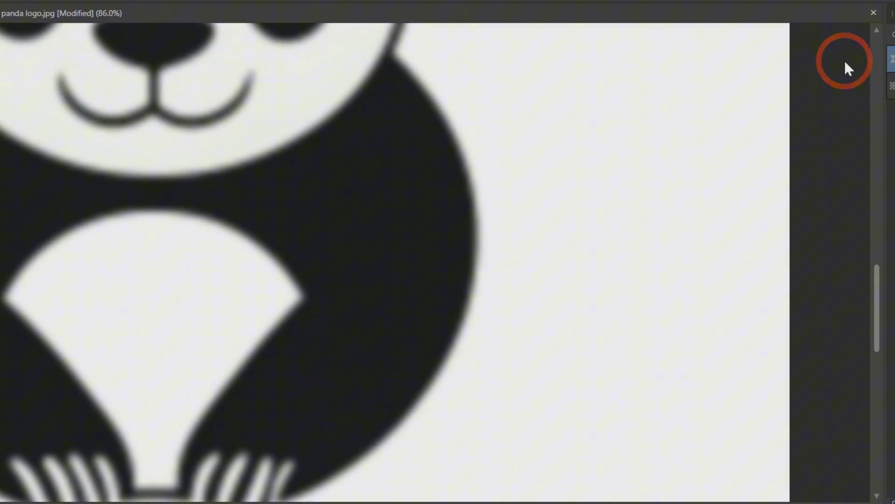
# - Add a Levels adjustment above the blur, raising black level near 50% and lowering white level
pyautogui.scroll(3, 582, 268)
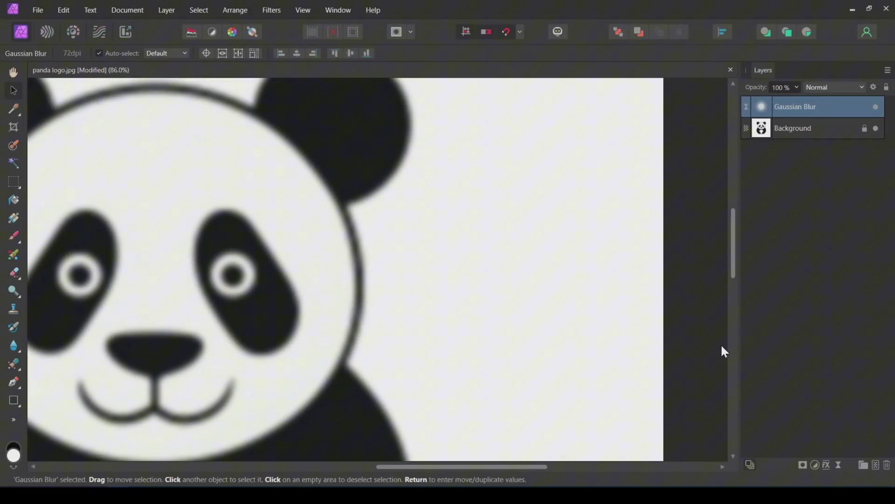
pyautogui.click(815, 465)
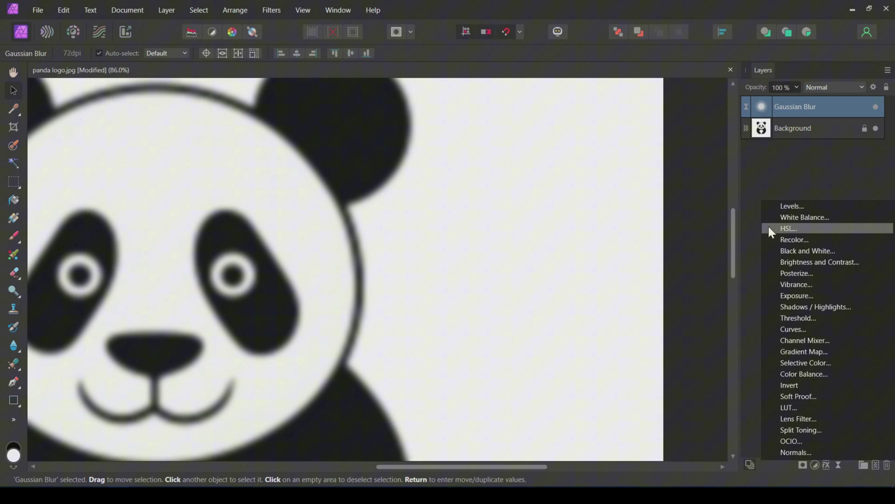
pyautogui.click(796, 206)
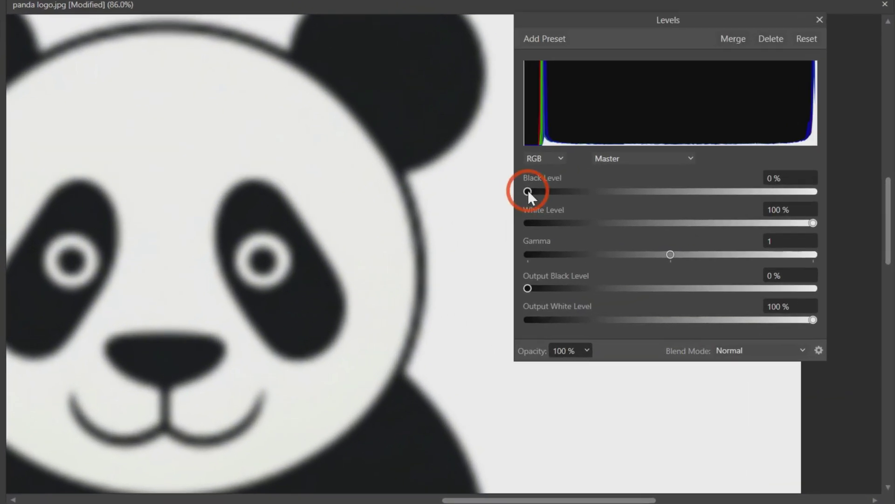
pyautogui.moveTo(445, 219); pyautogui.dragTo(558, 215)
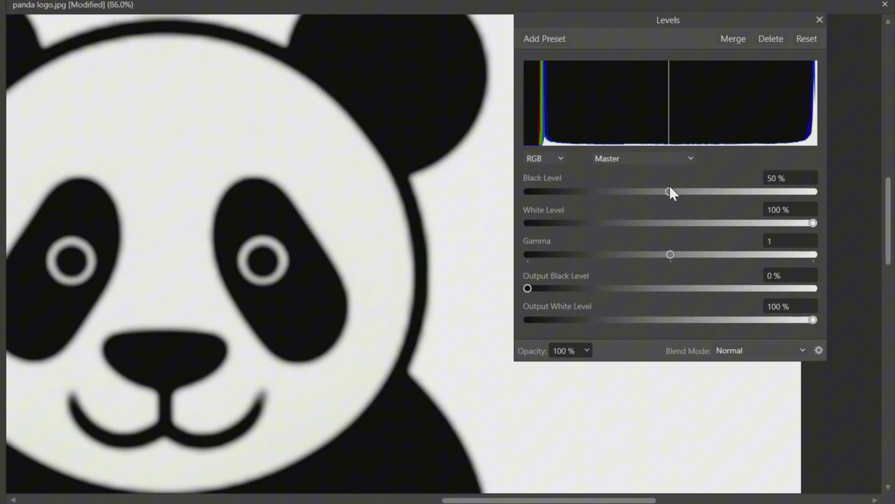
pyautogui.moveTo(670, 185)
pyautogui.mouseDown()
pyautogui.moveTo(744, 189)
pyautogui.moveTo(669, 186)
pyautogui.mouseUp()
pyautogui.moveTo(802, 223); pyautogui.dragTo(712, 221)
# - Settle the Levels at black level 55% and white level 65%
pyautogui.scroll(3, 491, 263)
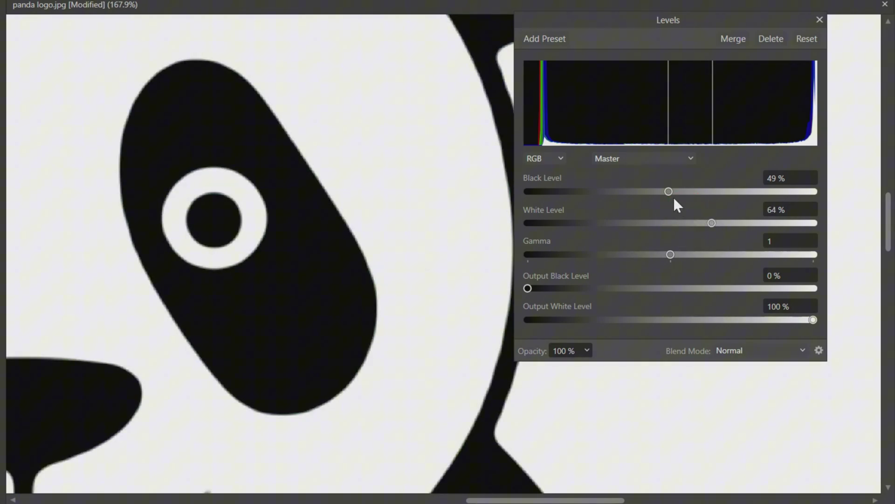
pyautogui.moveTo(670, 192)
pyautogui.mouseDown()
pyautogui.moveTo(653, 191)
pyautogui.moveTo(673, 198)
pyautogui.mouseUp()
pyautogui.moveTo(712, 223)
pyautogui.mouseDown()
pyautogui.moveTo(722, 225)
pyautogui.moveTo(715, 225)
pyautogui.mouseUp()
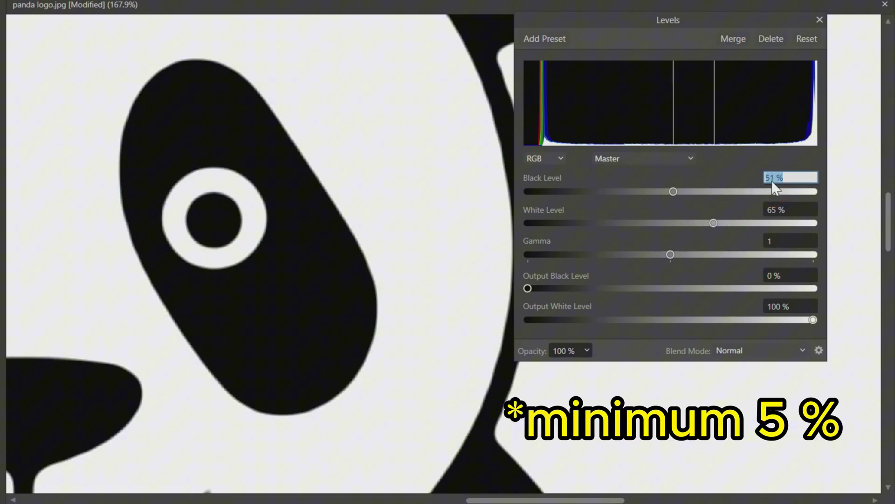
pyautogui.write('55')
pyautogui.press('Return')
pyautogui.scroll(-8, 428, 314)
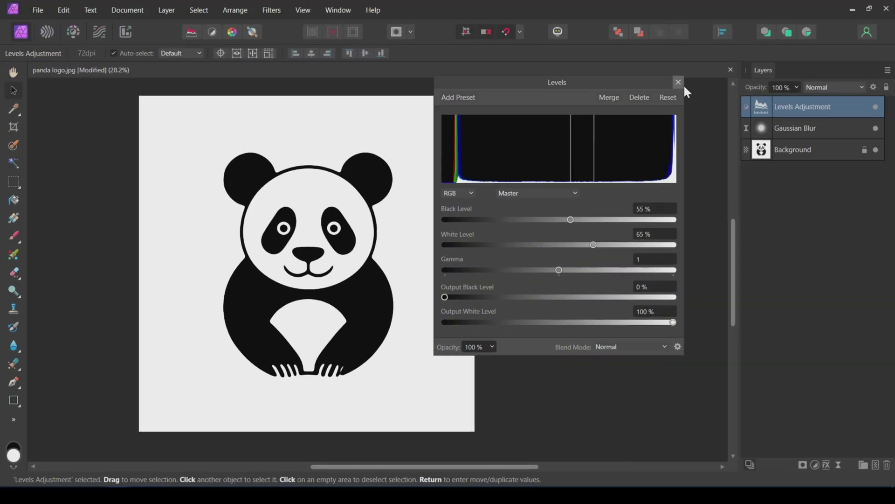
pyautogui.click(819, 20)
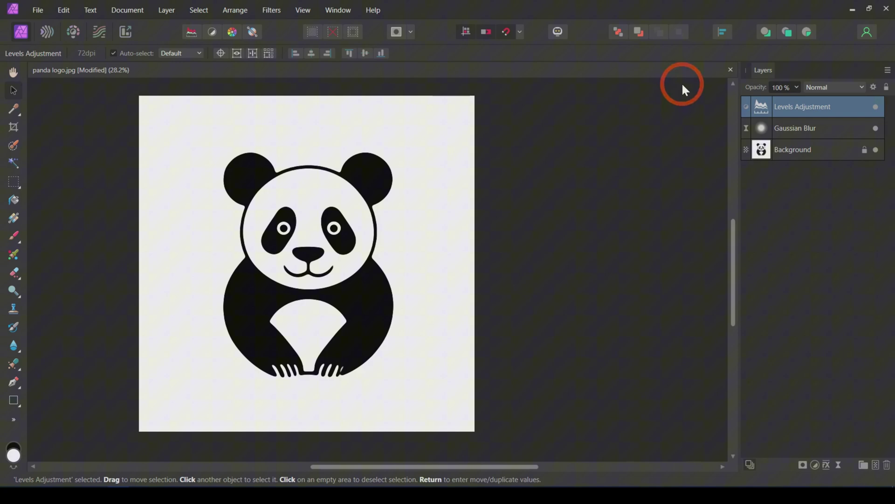
# - Toggle the blur and Levels layers' visibility to compare against the original panda
pyautogui.keyDown('ctrl'); pyautogui.click(815, 131); pyautogui.keyUp('ctrl')
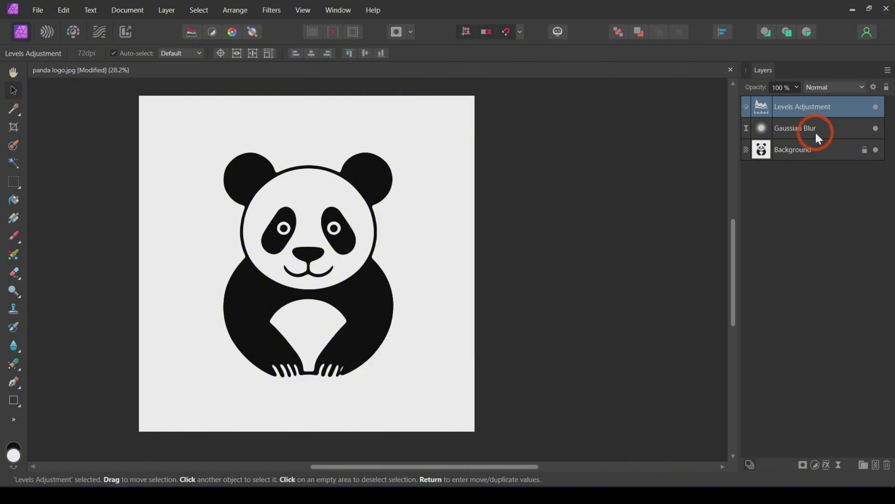
pyautogui.click(877, 107)
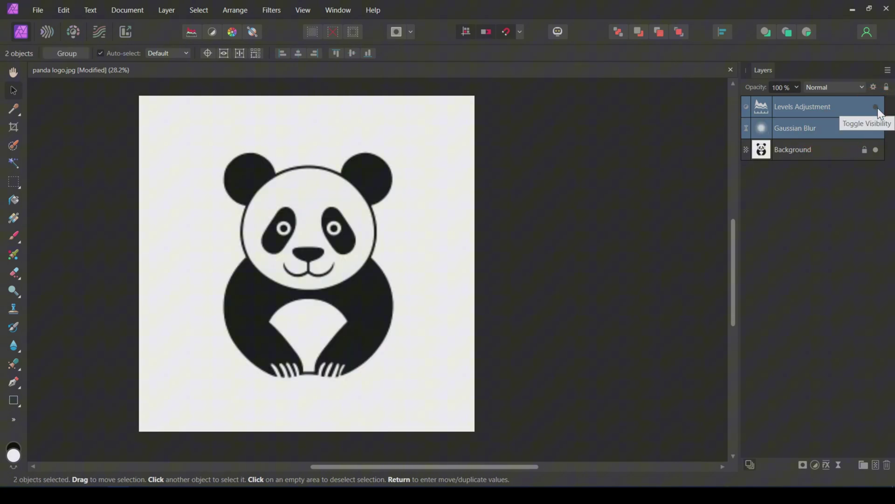
pyautogui.click(877, 108)
pyautogui.click(878, 108)
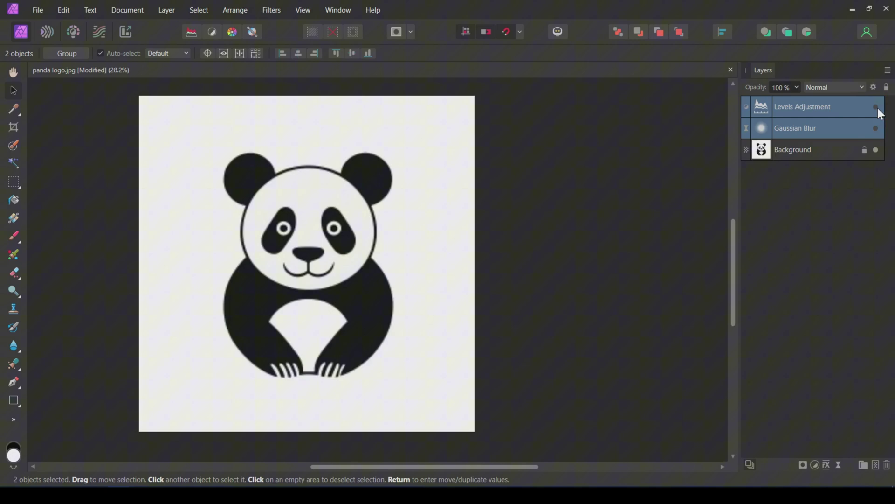
pyautogui.click(878, 108)
pyautogui.click(878, 107)
pyautogui.click(878, 108)
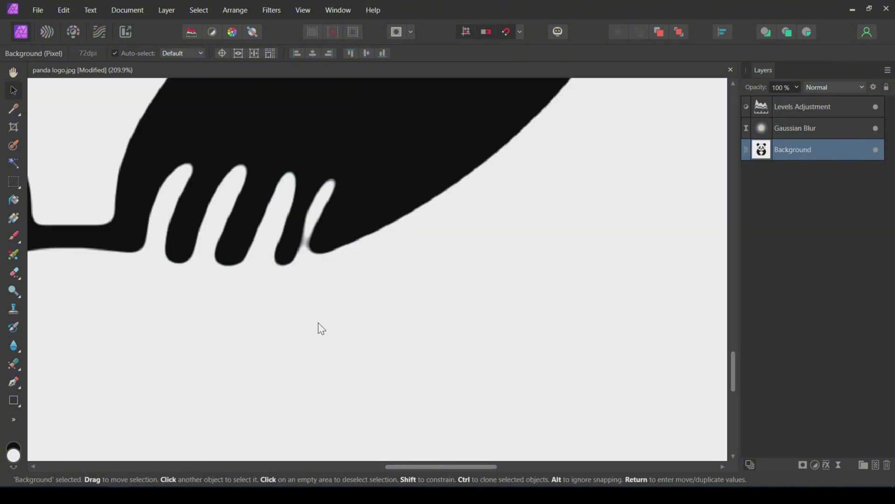
# - Paint black and white brush strokes to clean up the panda's finger gaps
pyautogui.press('b')
pyautogui.moveTo(331, 196); pyautogui.dragTo(299, 256)
pyautogui.hotkey('ctrl', 'z')
pyautogui.press('[')
pyautogui.press('[')
pyautogui.press('[')
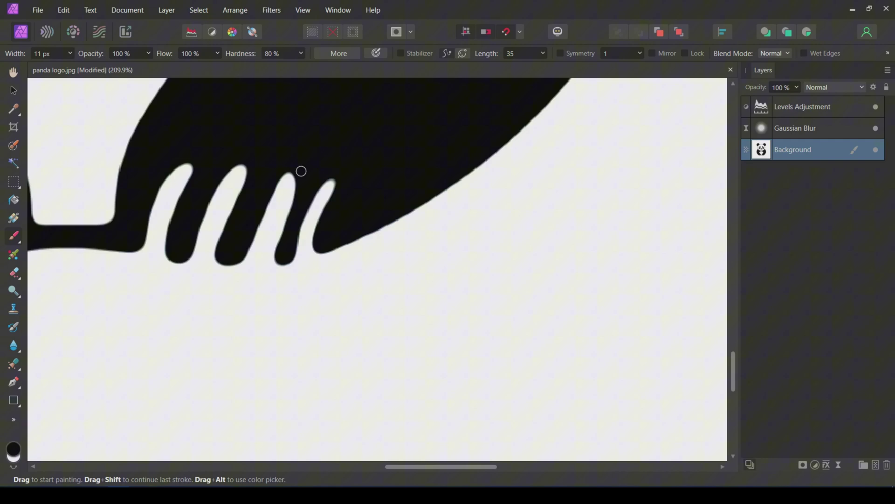
pyautogui.moveTo(301, 171); pyautogui.dragTo(288, 246)
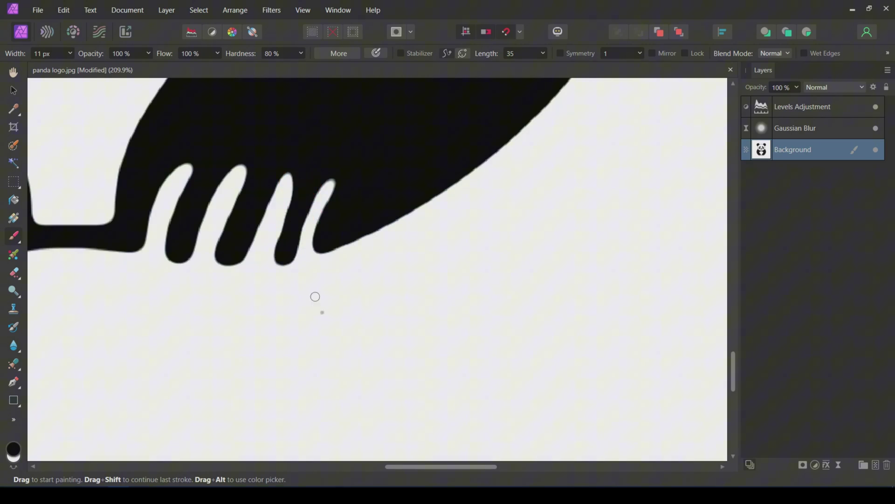
pyautogui.press('x')
pyautogui.moveTo(335, 180); pyautogui.dragTo(312, 219)
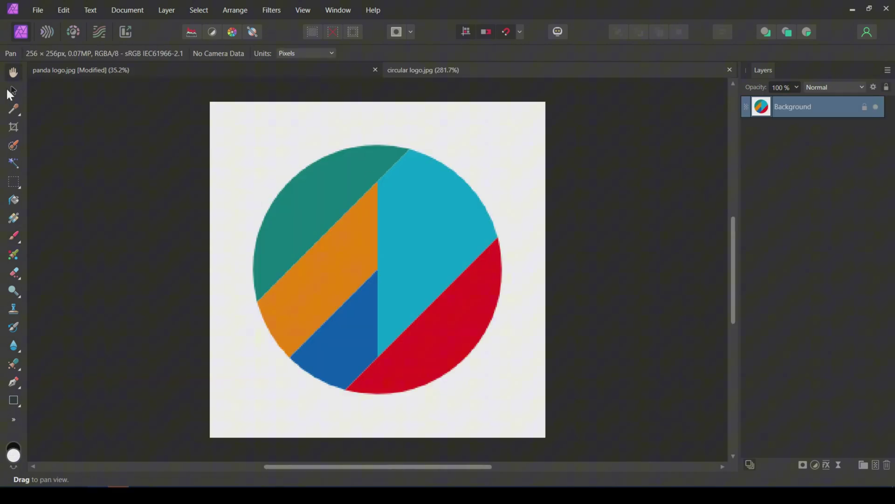
# - Desaturate the circular logo with an HSL adjustment at -100% saturation shift
pyautogui.click(13, 90)
pyautogui.click(627, 163)
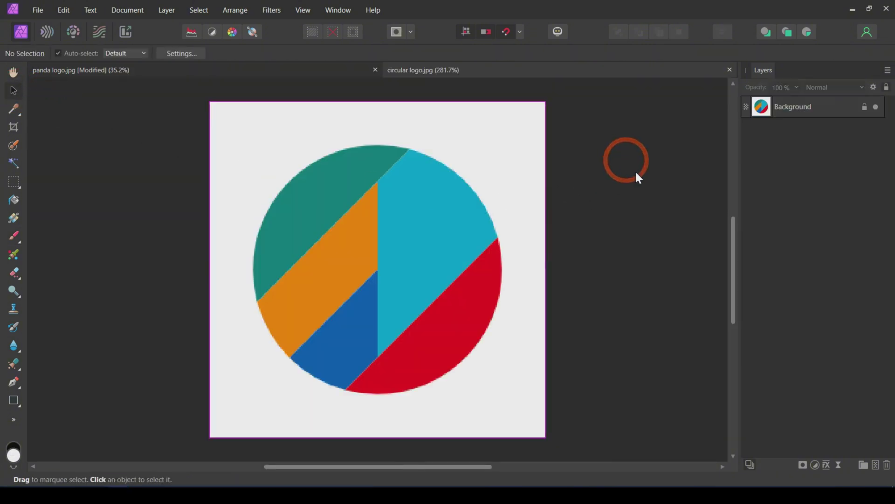
pyautogui.click(816, 465)
pyautogui.click(782, 225)
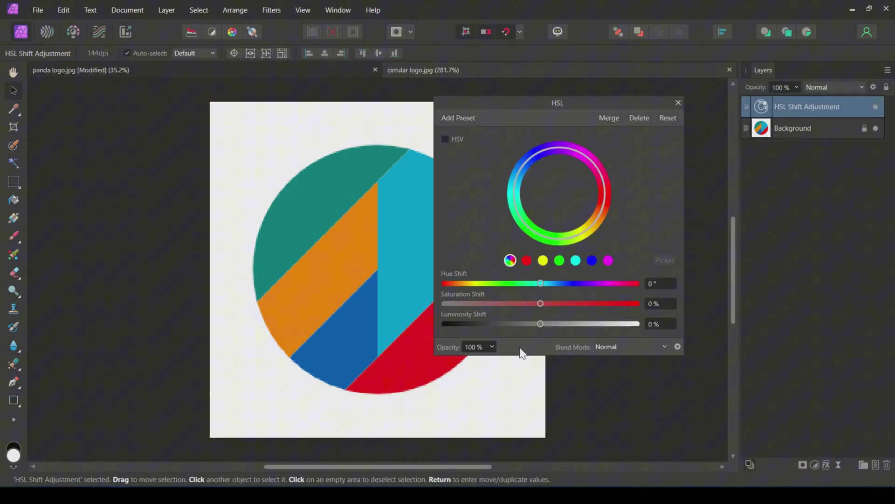
pyautogui.moveTo(540, 303); pyautogui.dragTo(418, 308)
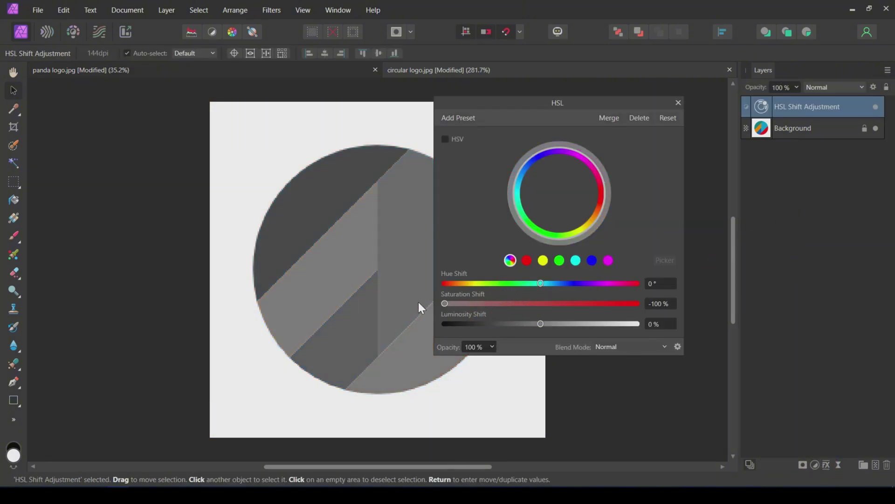
pyautogui.click(676, 102)
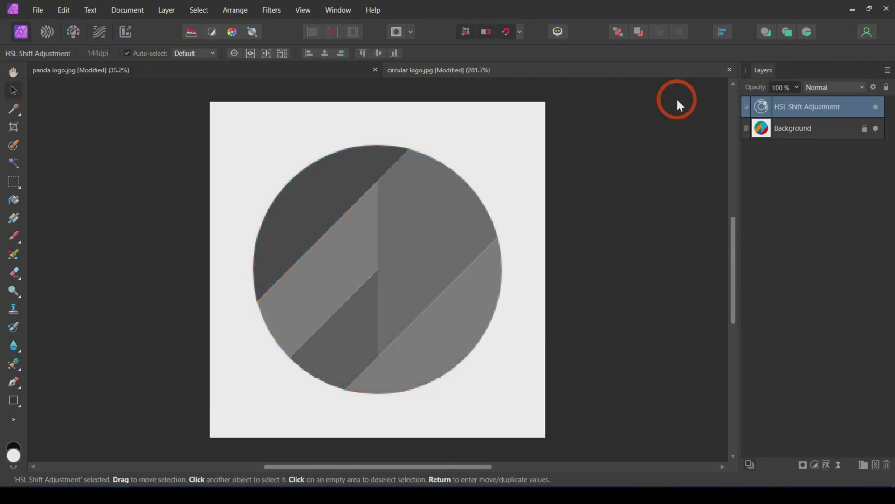
# - Bring up Resize Document and start editing the width toward 2560 px
pyautogui.click(138, 8)
pyautogui.click(133, 57)
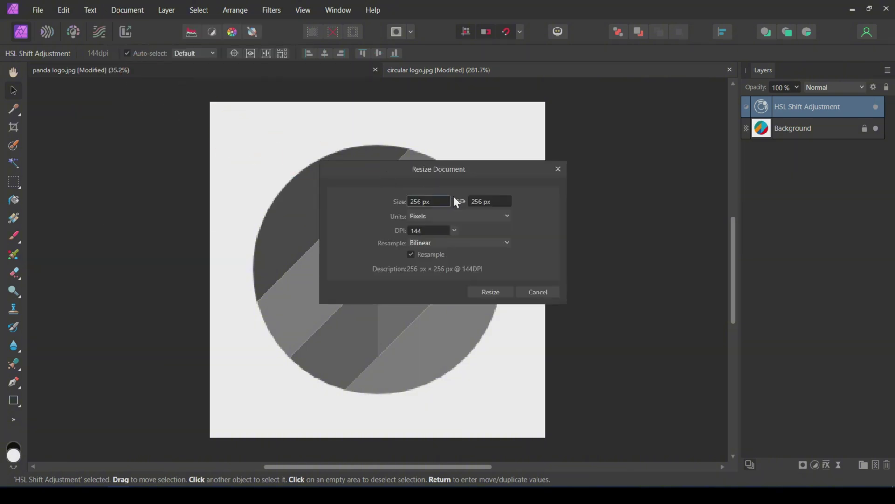
pyautogui.click(418, 201)
# - Resize the circular logo to 2560 px and add a live Gaussian Blur of about 16.5 px radius
pyautogui.write('2560')
pyautogui.click(491, 292)
pyautogui.click(826, 464)
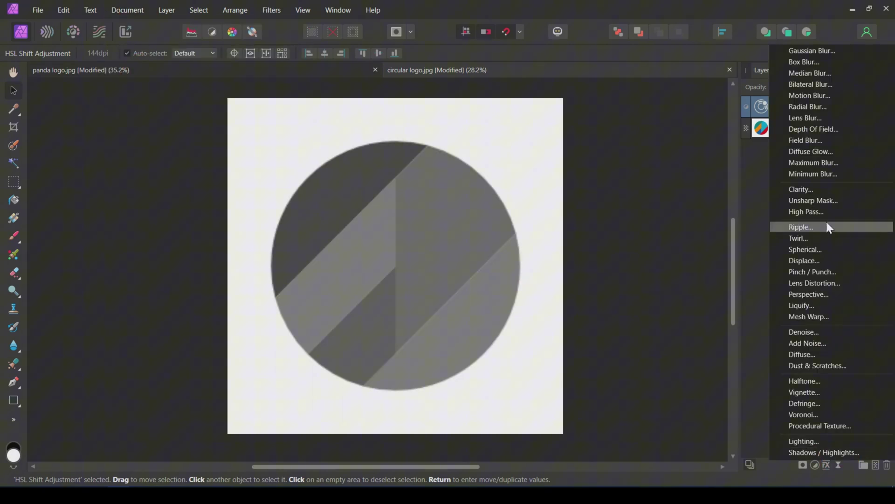
pyautogui.click(812, 50)
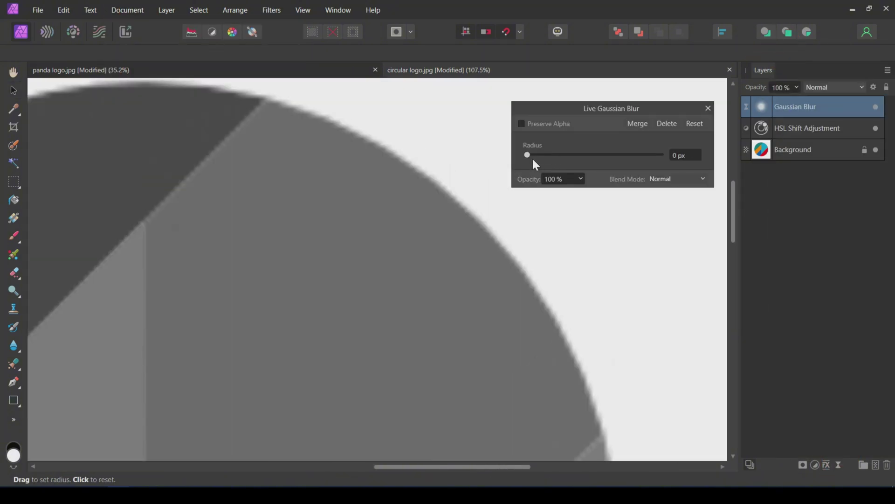
pyautogui.moveTo(528, 155); pyautogui.dragTo(569, 155)
pyautogui.click(708, 109)
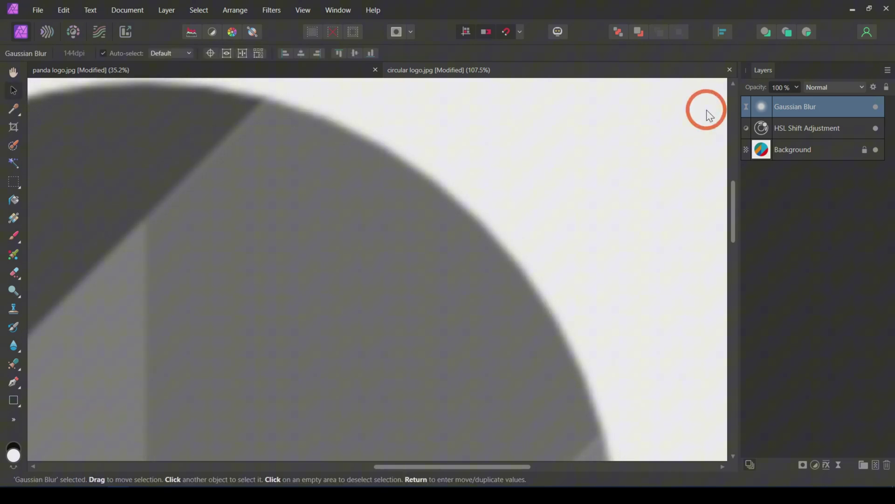
pyautogui.click(762, 108)
pyautogui.click(707, 109)
pyautogui.hotkey('ctrl', '0')
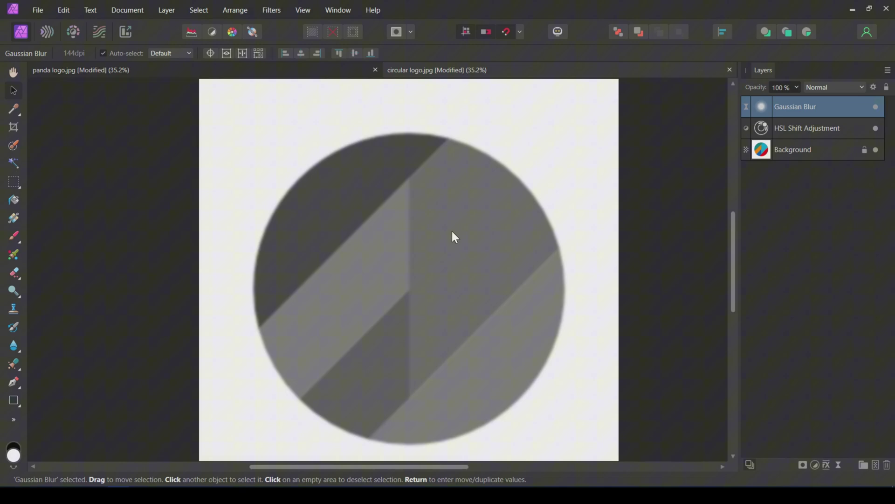
# - Add a Levels adjustment with black level 31% and white level 57% to the blurred logo
pyautogui.click(815, 465)
pyautogui.click(792, 205)
pyautogui.moveTo(559, 86); pyautogui.dragTo(704, 98)
pyautogui.moveTo(591, 235); pyautogui.dragTo(653, 236)
pyautogui.moveTo(821, 261); pyautogui.dragTo(728, 262)
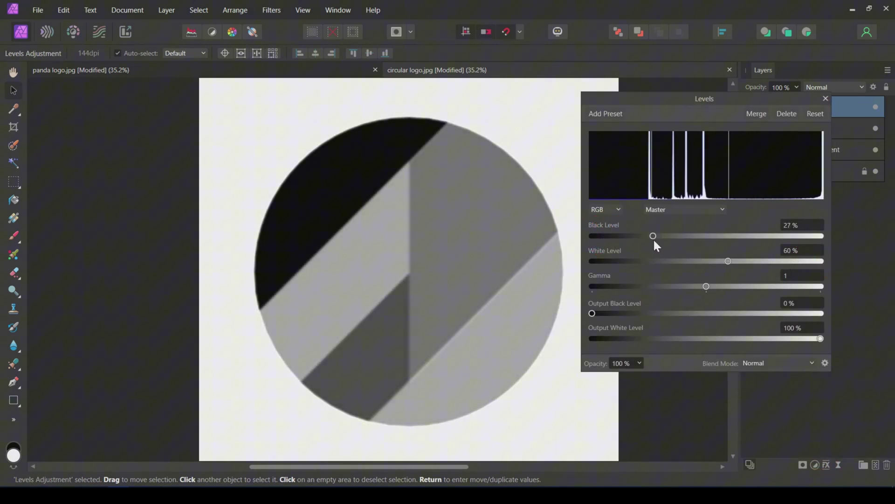
pyautogui.moveTo(652, 237); pyautogui.dragTo(671, 236)
pyautogui.moveTo(728, 261)
pyautogui.mouseDown()
pyautogui.moveTo(704, 259)
pyautogui.moveTo(713, 261)
pyautogui.mouseUp()
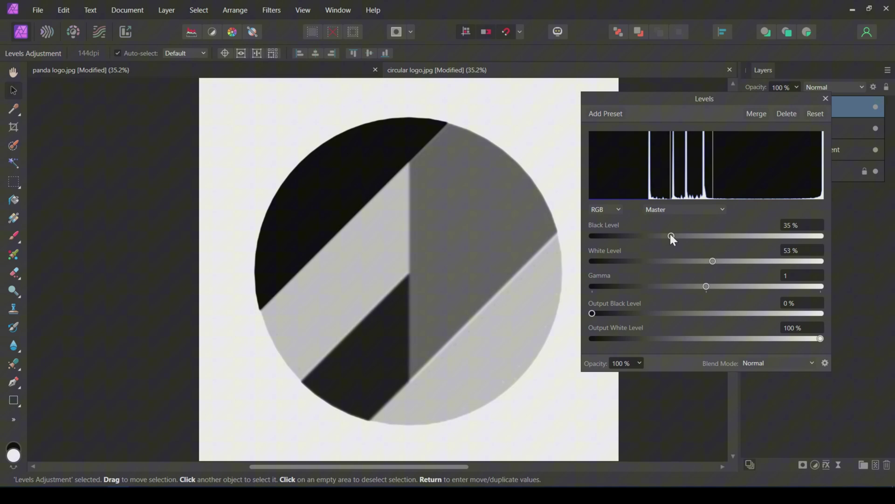
pyautogui.moveTo(672, 236); pyautogui.dragTo(662, 237)
pyautogui.moveTo(712, 262); pyautogui.dragTo(723, 261)
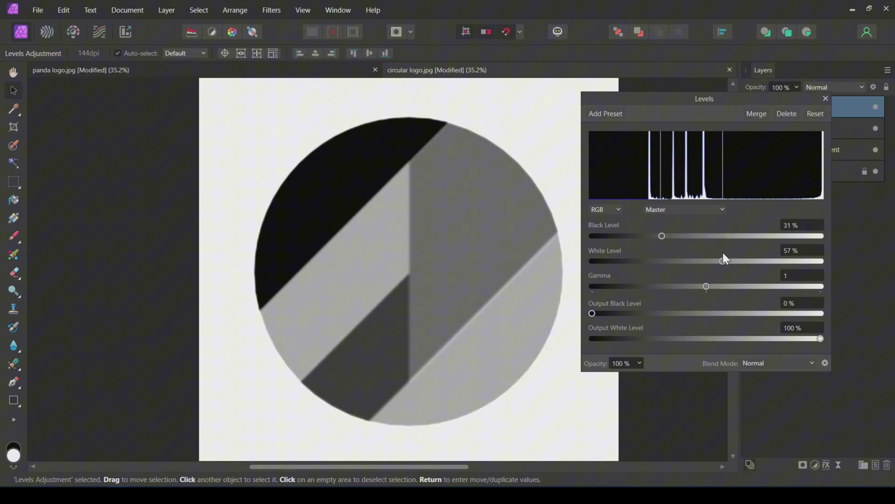
pyautogui.click(826, 98)
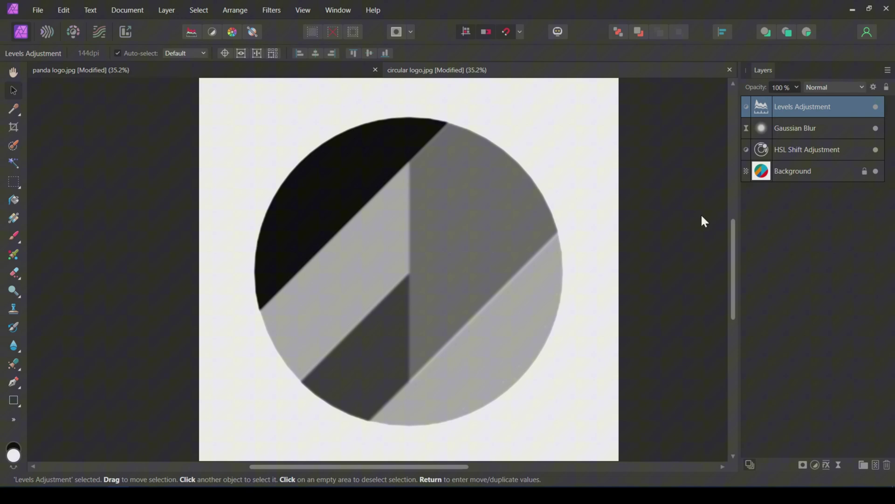
# - Select all four layers, group them with Ctrl+G and duplicate the group
pyautogui.click(804, 177)
pyautogui.keyDown('shift'); pyautogui.click(796, 108); pyautogui.keyUp('shift')
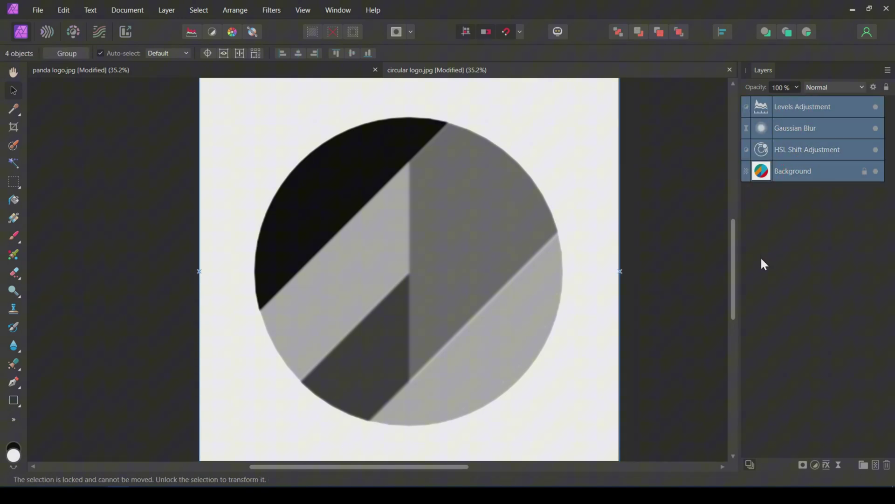
pyautogui.hotkey('ctrl', 'g')
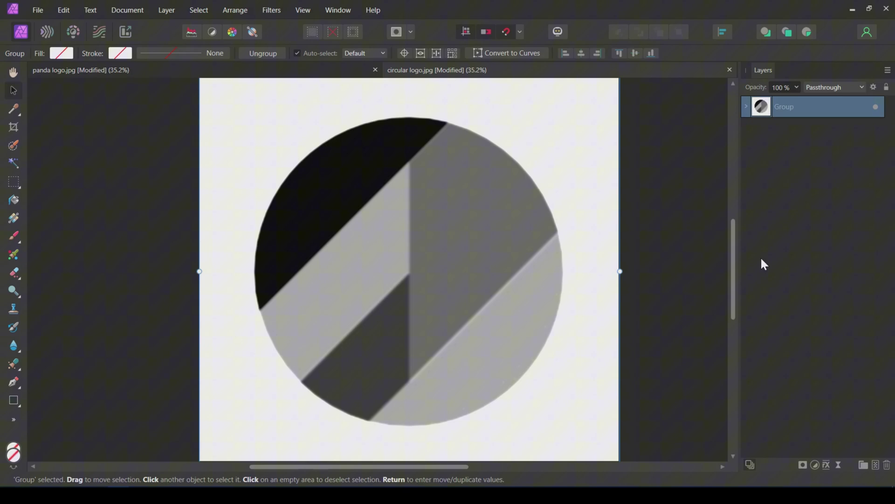
pyautogui.hotkey('ctrl', 'j')
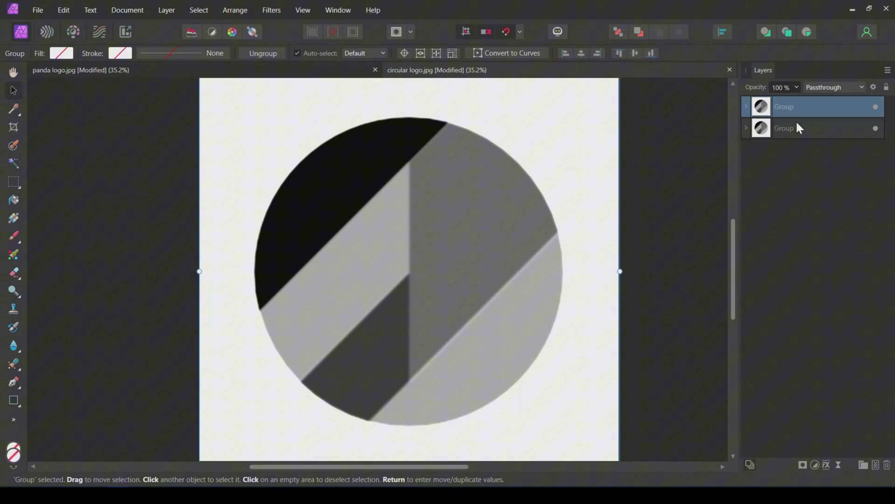
# - Rasterize the top group into a Pixel layer and ungroup the lower original group
pyautogui.rightClick(770, 108)
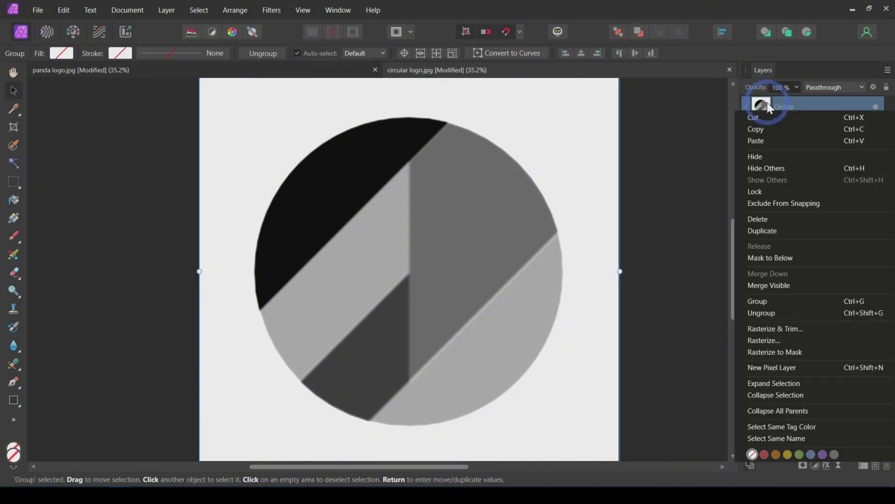
pyautogui.click(816, 341)
pyautogui.rightClick(785, 124)
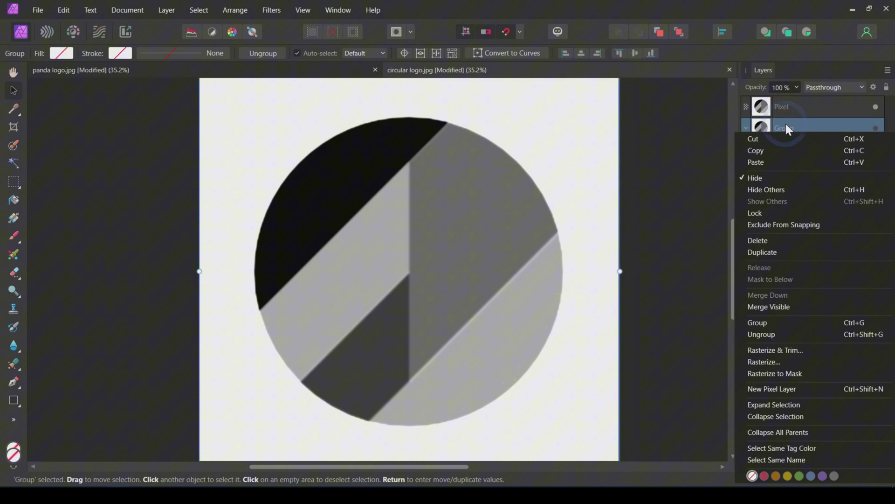
pyautogui.click(792, 333)
pyautogui.click(772, 105)
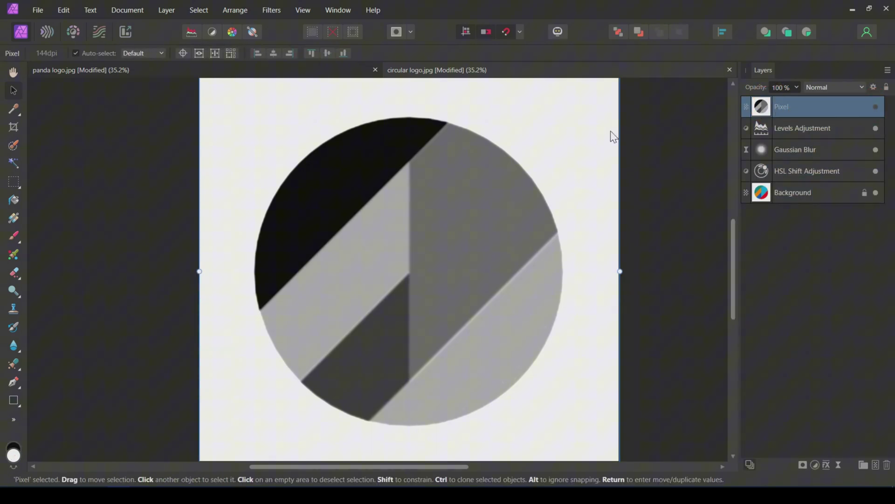
# - Create a new application palette named 'logo circular' in the Swatches panel
pyautogui.click(334, 10)
pyautogui.click(346, 323)
pyautogui.click(888, 70)
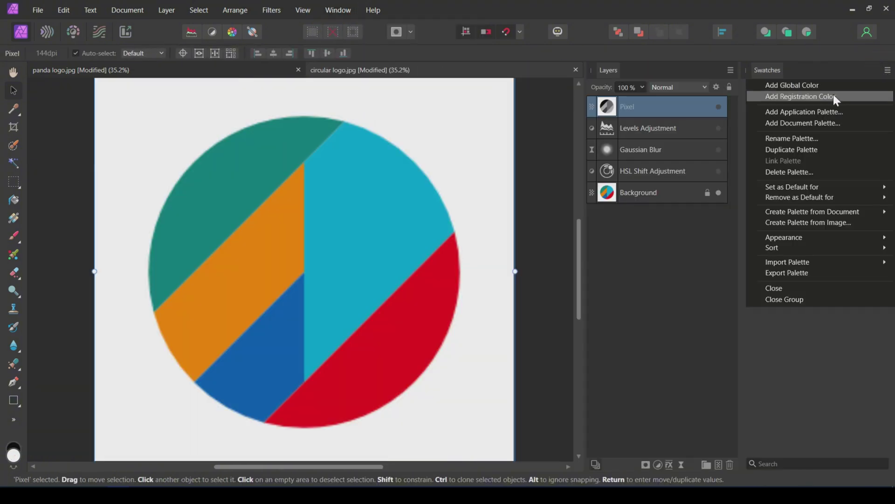
pyautogui.click(776, 113)
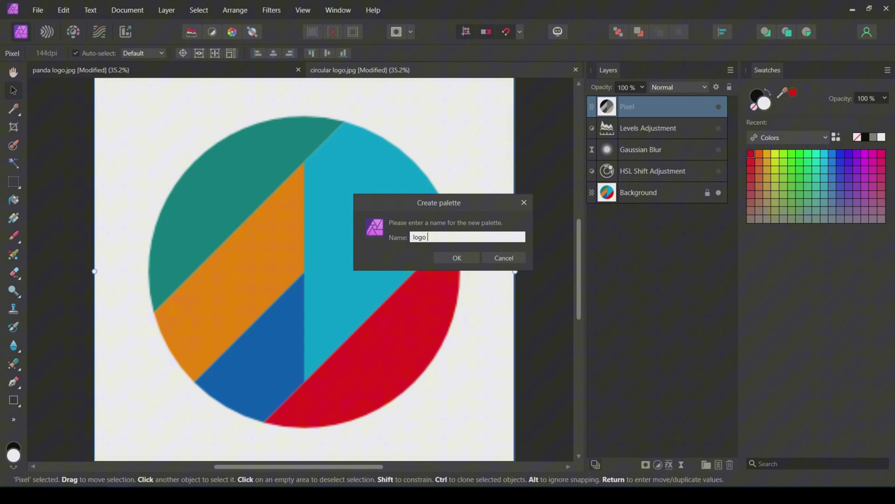
pyautogui.press('Return')
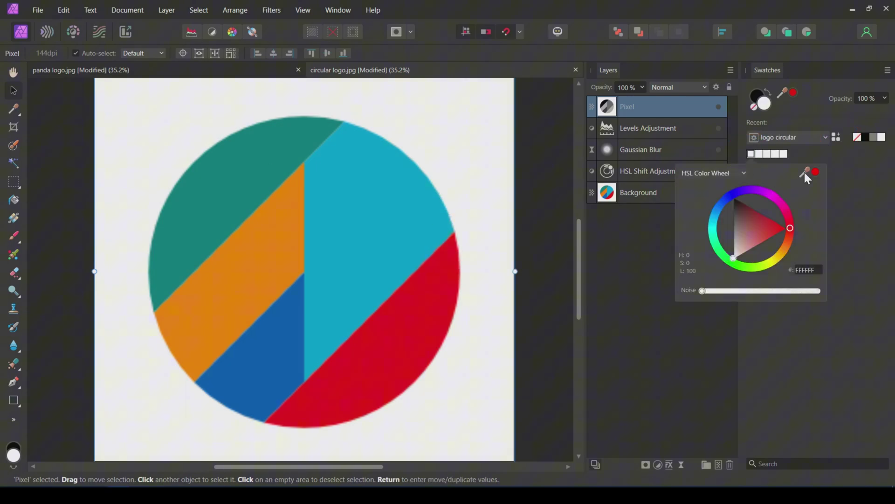
# - Sample colours from the logo, including red, and add them to the palette
pyautogui.moveTo(781, 92); pyautogui.dragTo(334, 301)
pyautogui.click(776, 156)
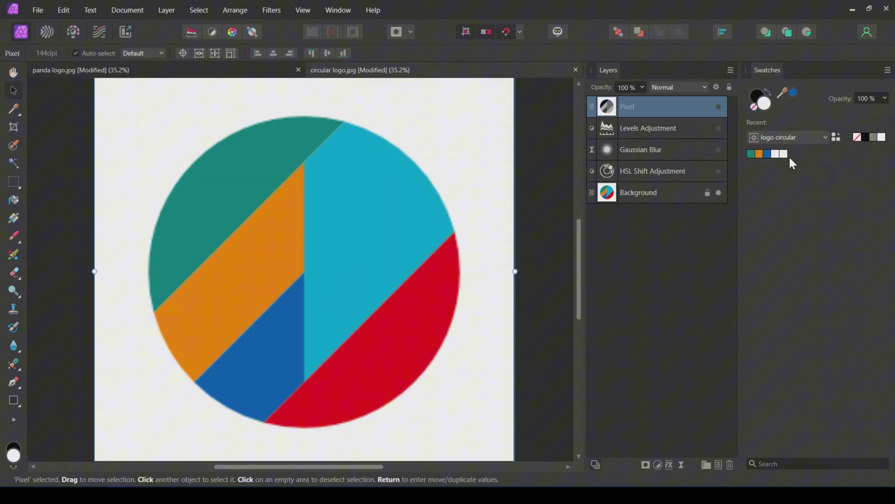
pyautogui.click(810, 163)
pyautogui.click(847, 165)
# - Turn the Levels, Gaussian Blur and HSL Shift adjustments back on
pyautogui.click(718, 170)
pyautogui.click(718, 149)
pyautogui.click(718, 128)
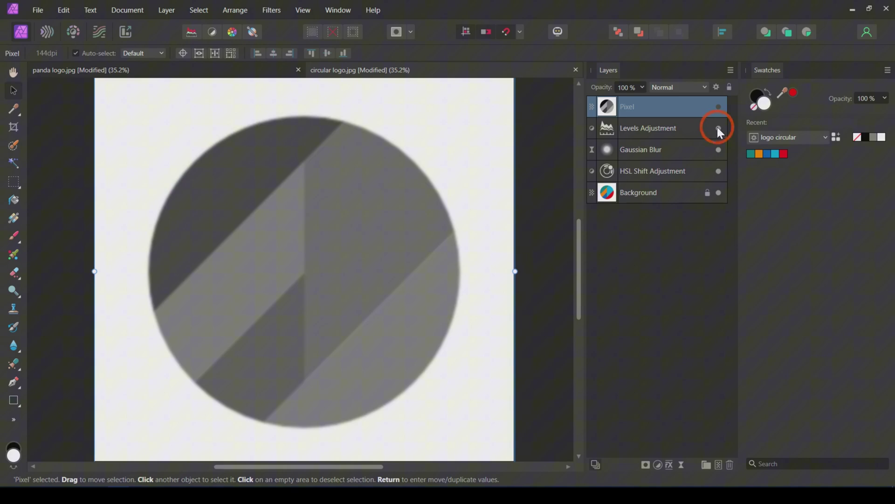
# - Flood-fill the top-left region teal, light-grey regions orange and bottom region blue
pyautogui.press('g')
pyautogui.click(751, 154)
pyautogui.click(240, 169)
pyautogui.click(758, 153)
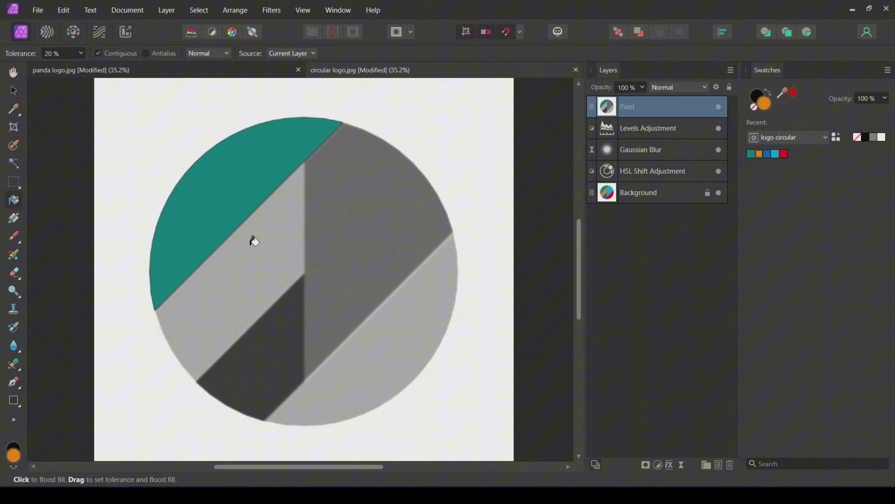
pyautogui.click(255, 239)
pyautogui.click(767, 154)
pyautogui.click(257, 333)
# - Flood-fill the orange regions red and the grey right-hand region cyan
pyautogui.click(784, 153)
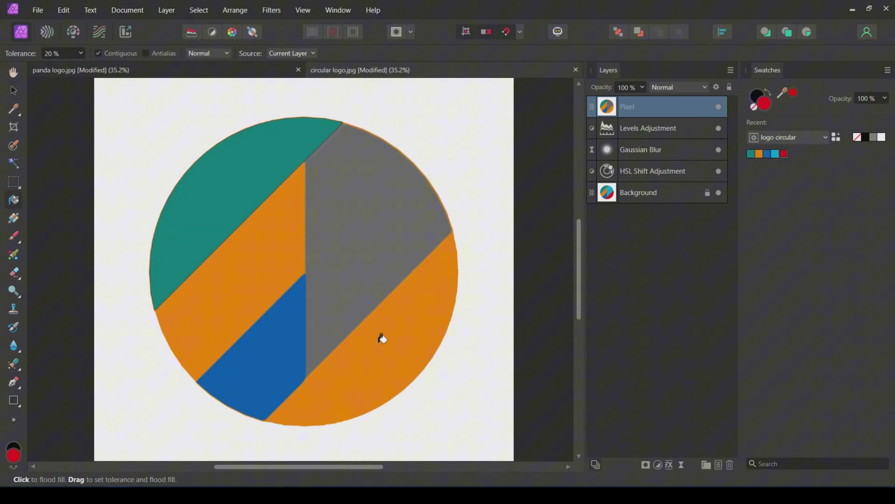
pyautogui.click(383, 335)
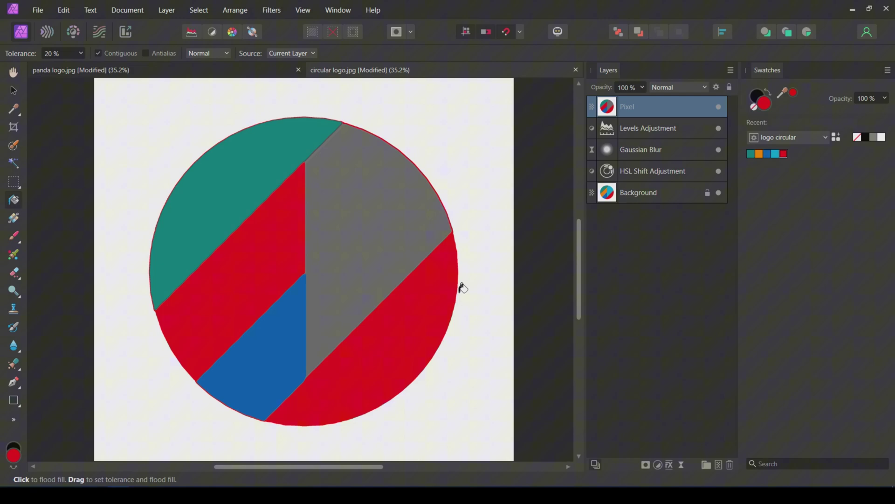
pyautogui.click(776, 154)
pyautogui.click(358, 200)
pyautogui.scroll(-2, 361, 190)
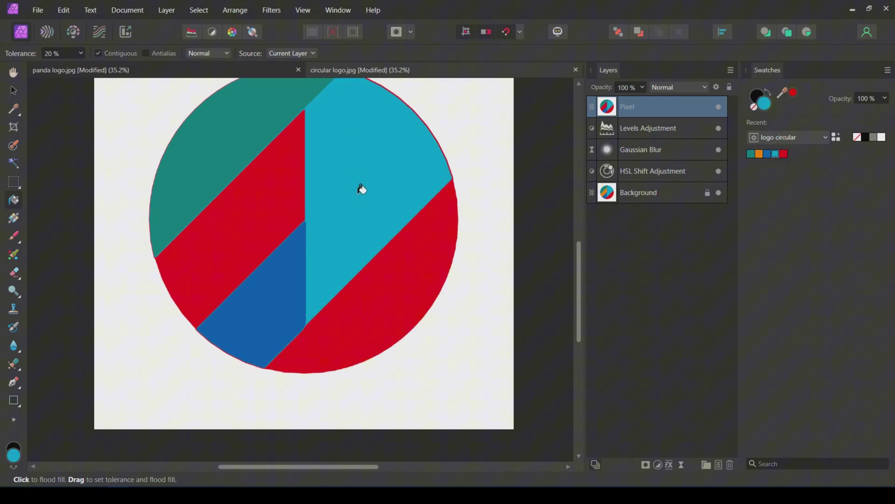
pyautogui.scroll(1, 361, 189)
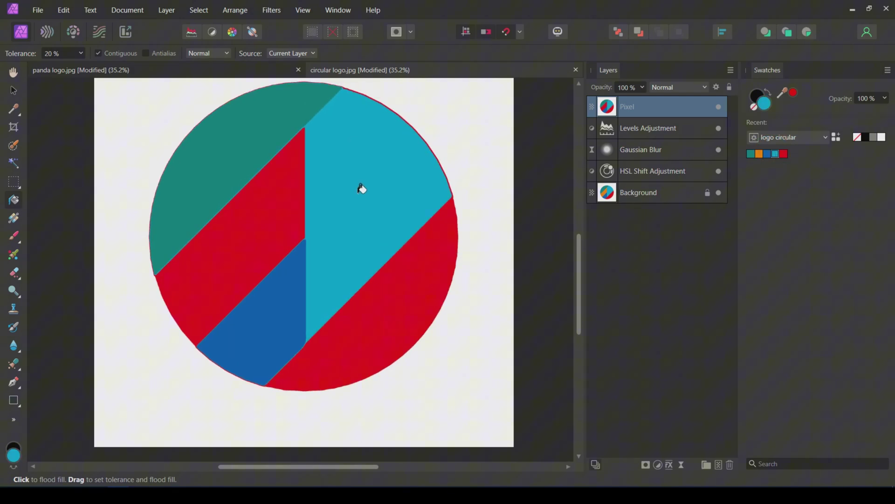
pyautogui.scroll(1, 361, 189)
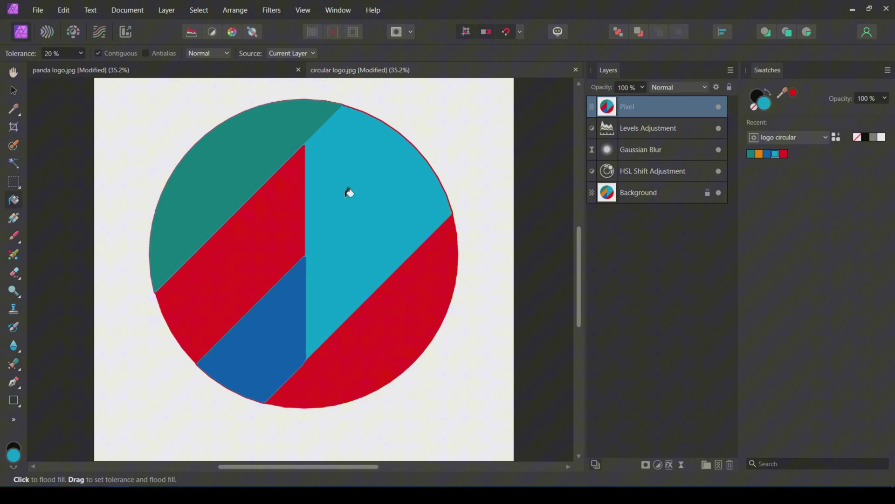
pyautogui.click(12, 91)
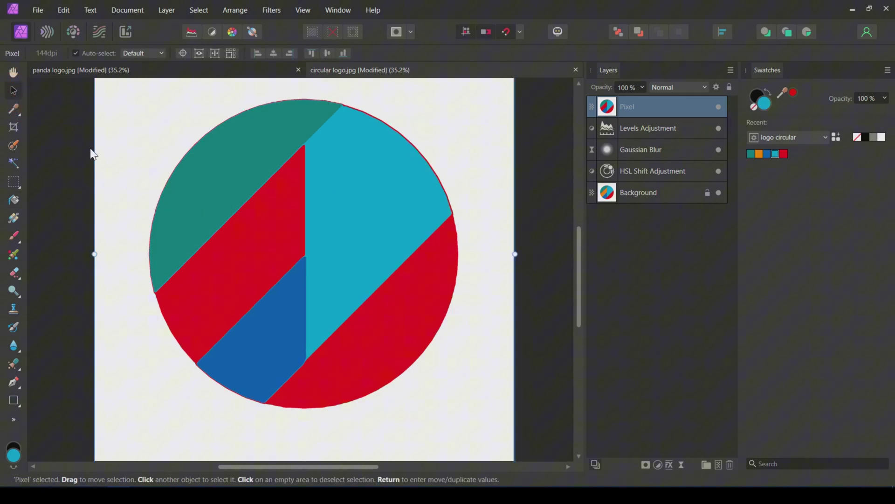
# - Close circular logo.jpg, discarding its unsaved changes, to return to the panda logo
pyautogui.scroll(5, 212, 212)
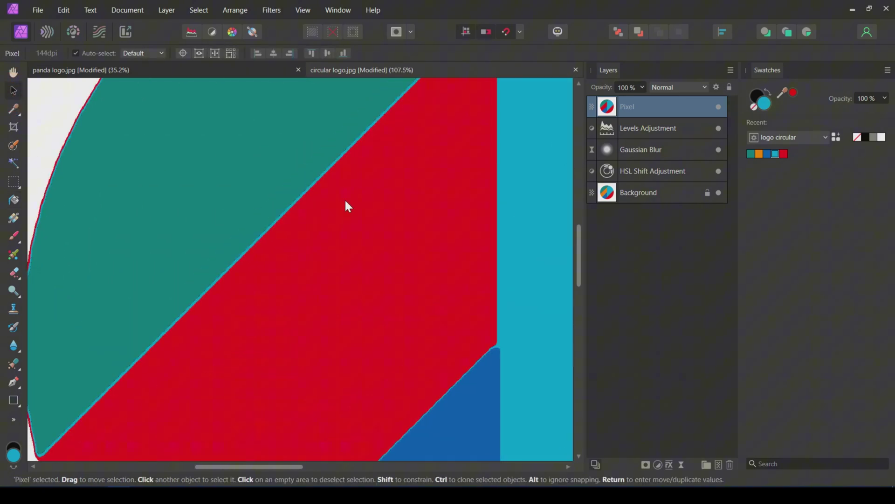
pyautogui.scroll(-3, 345, 201)
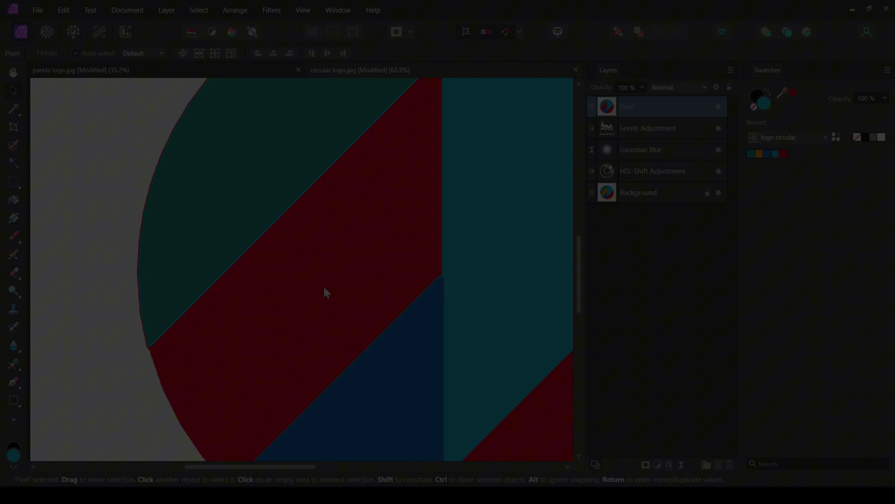
pyautogui.scroll(-5, 324, 280)
pyautogui.scroll(4, 334, 261)
pyautogui.scroll(-9, 335, 262)
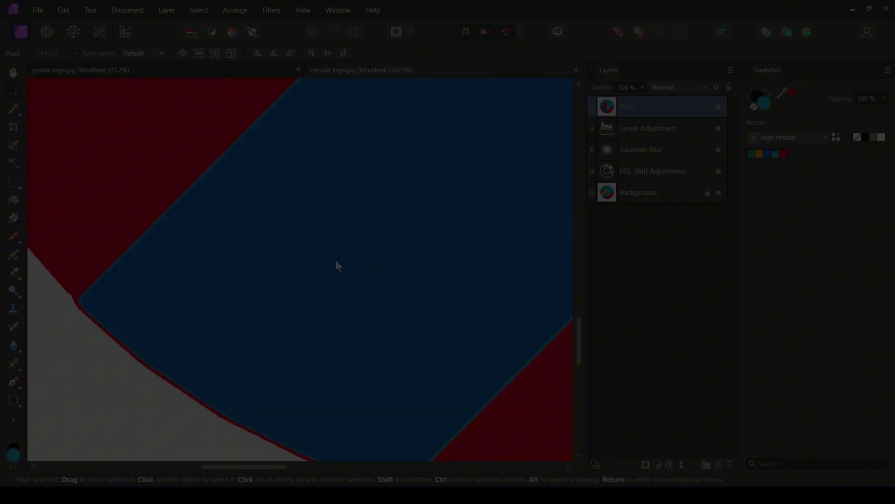
pyautogui.scroll(2, 334, 258)
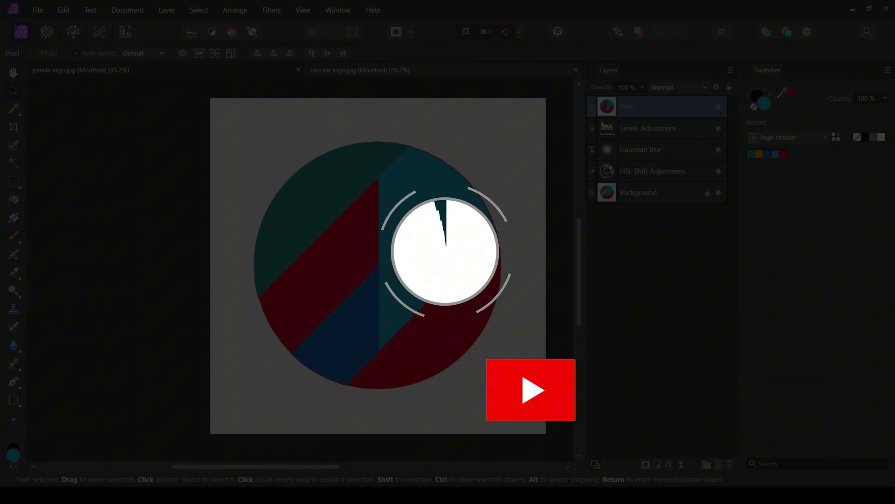
pyautogui.click(575, 70)
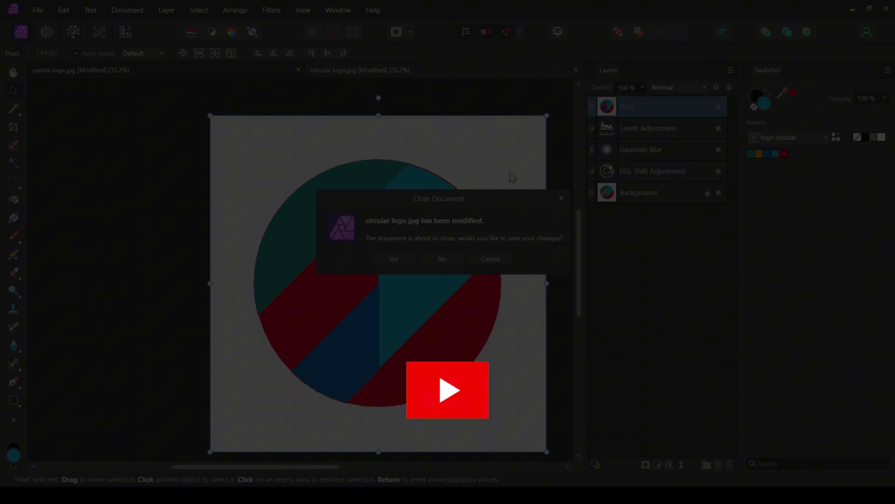
pyautogui.click(443, 259)
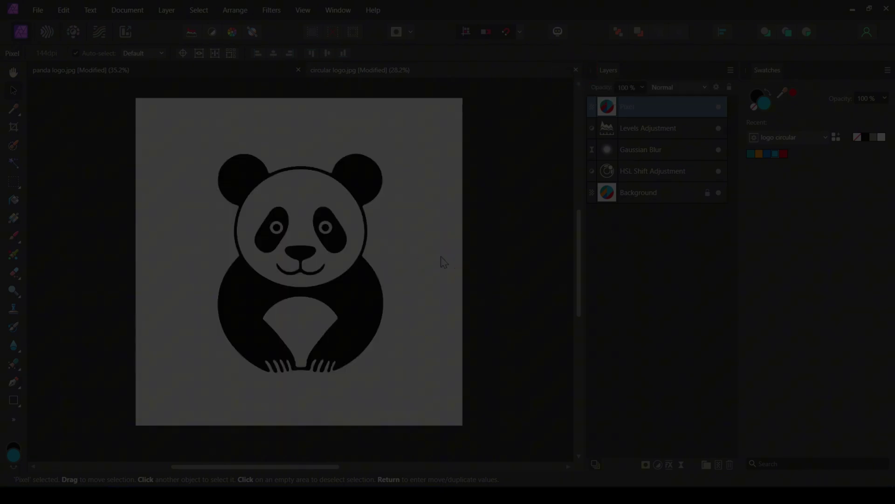